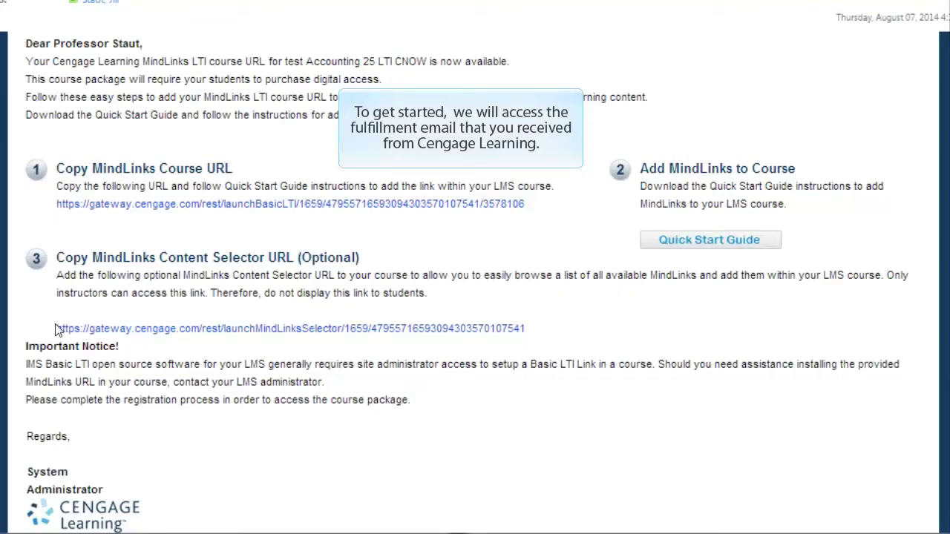
# Step: Copy the MindLinks Content Selector URL from the email, then in Moodle start a General tool activity under Cengage Learning Resources
pyautogui.moveTo(56, 328); pyautogui.dragTo(528, 328)
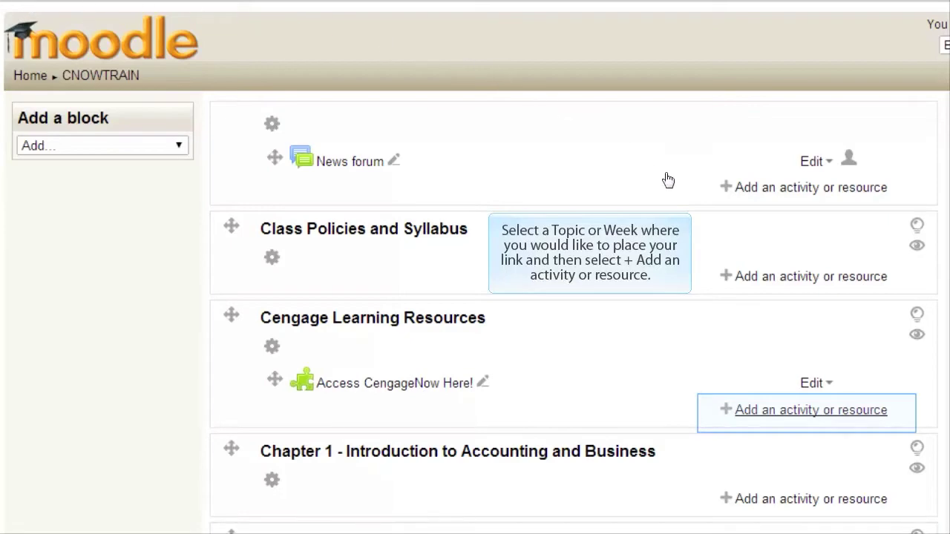
pyautogui.click(761, 418)
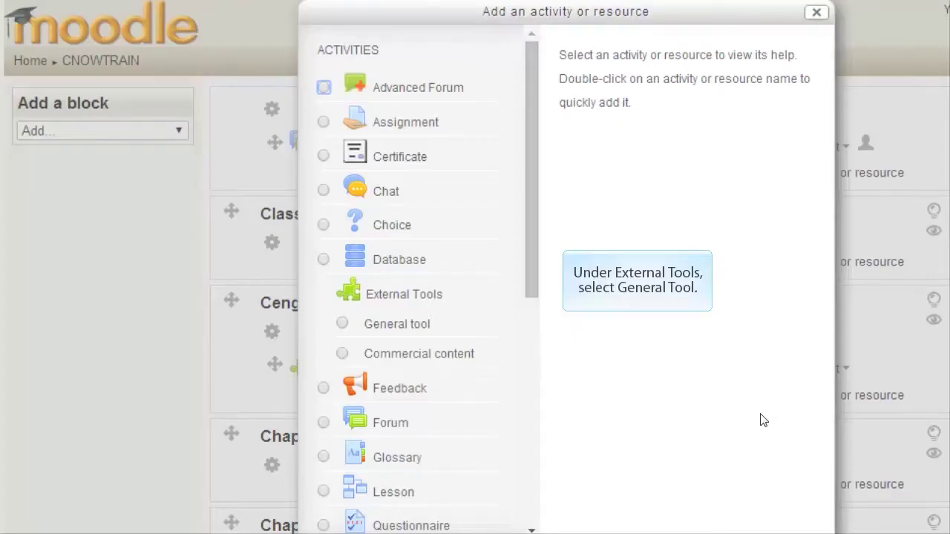
pyautogui.click(342, 324)
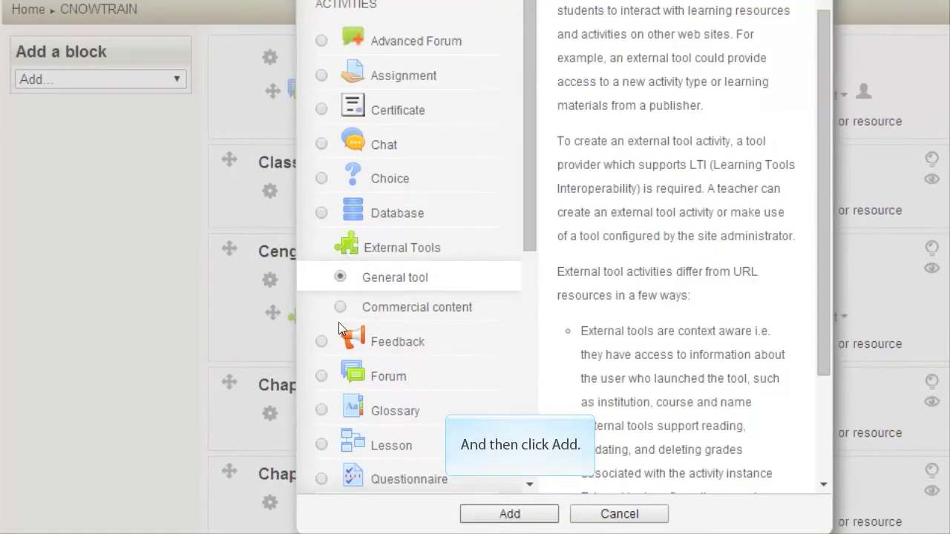
pyautogui.click(540, 519)
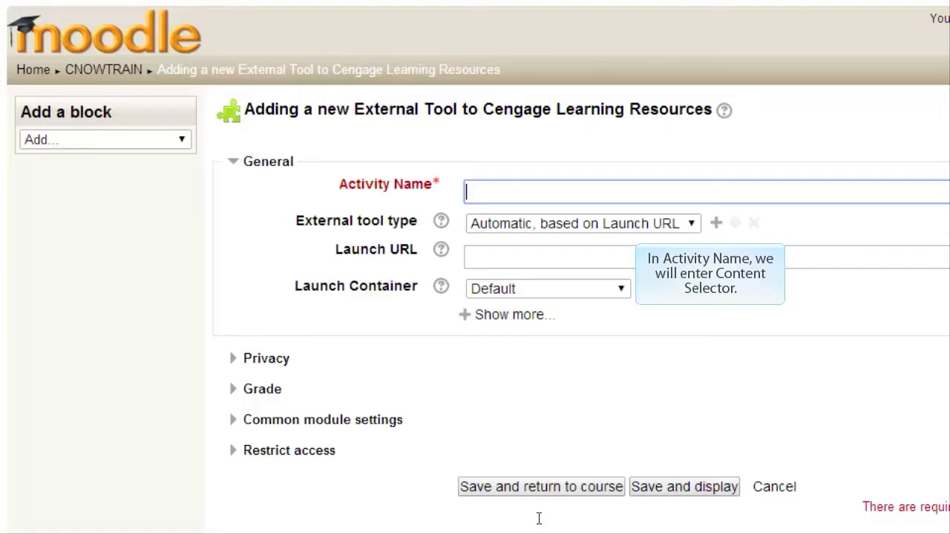
# Step: Name the activity Content Selector, paste the copied Content Selector URL as its launch URL, and set its launch container to New window
pyautogui.write('Content Selector')
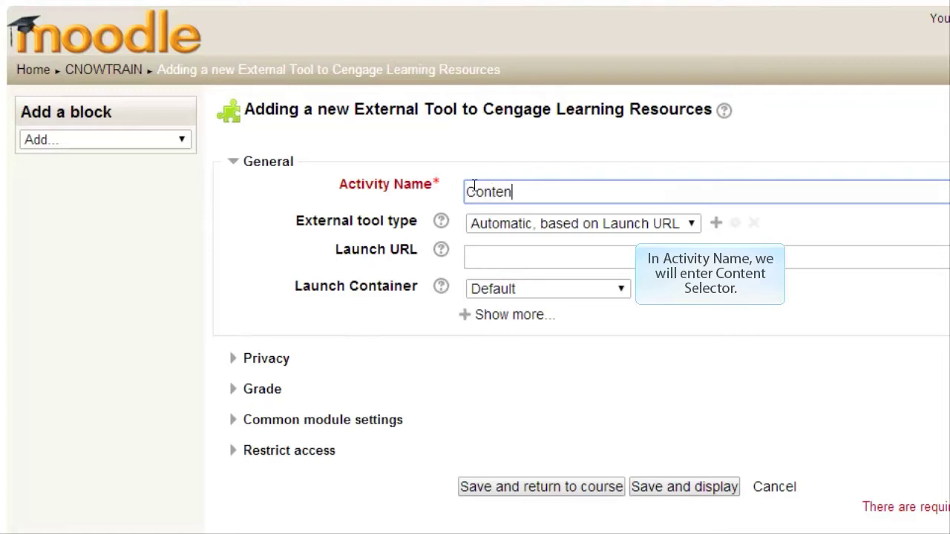
pyautogui.press('Tab')
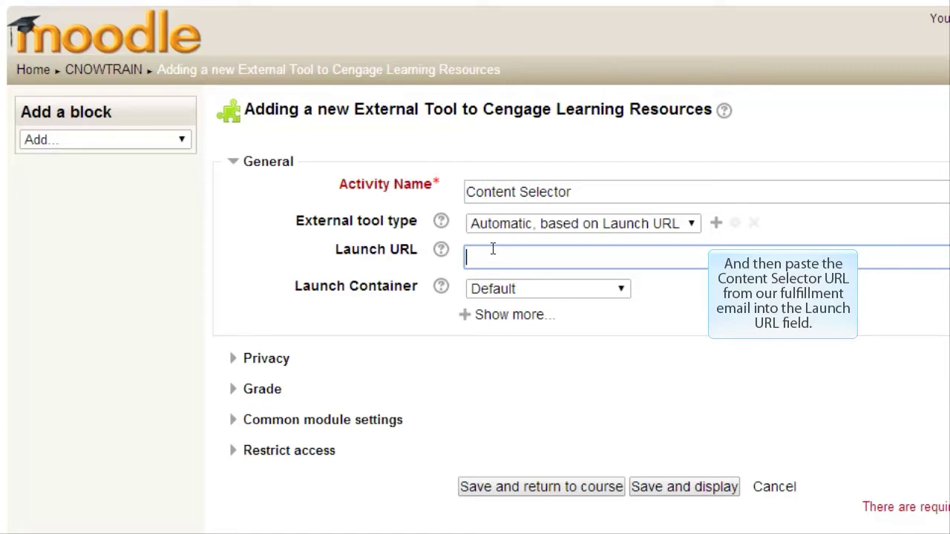
pyautogui.hotkey('ctrl', 'v')
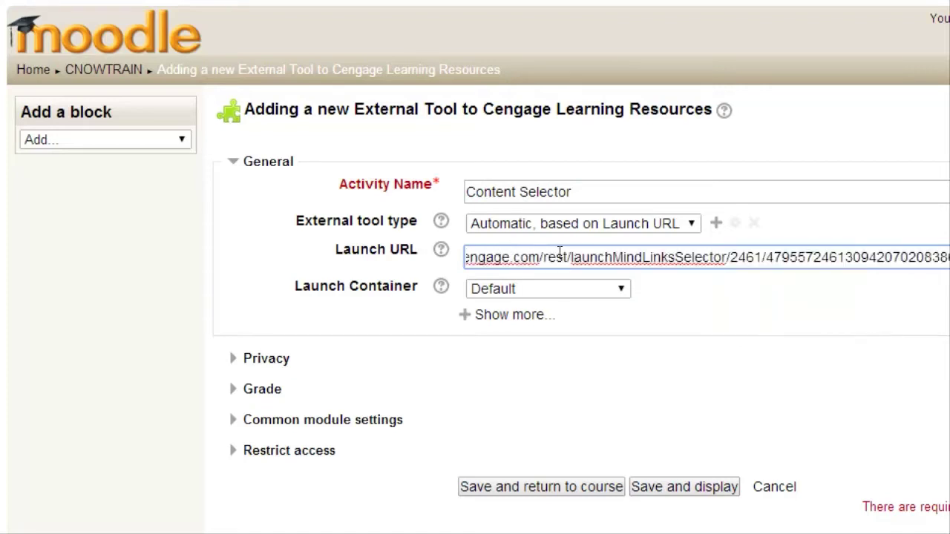
pyautogui.click(622, 291)
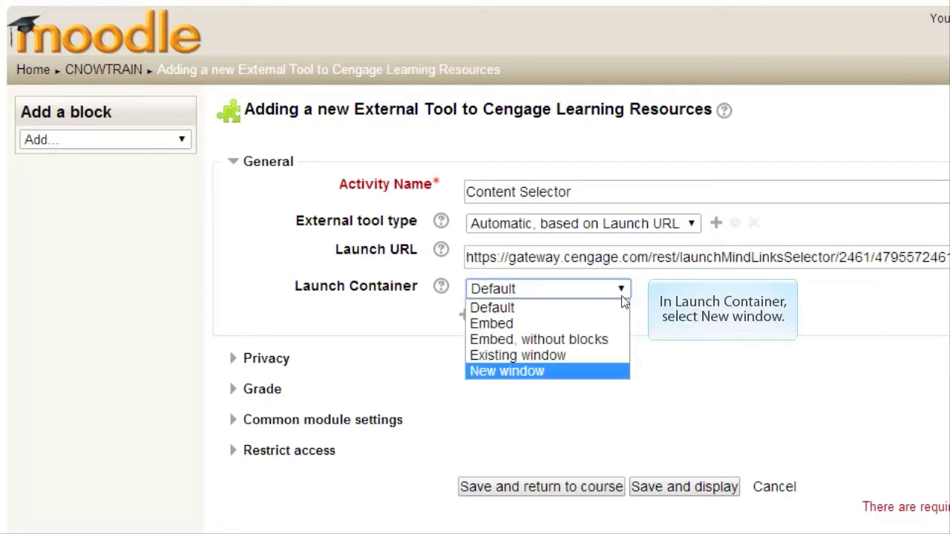
pyautogui.click(620, 374)
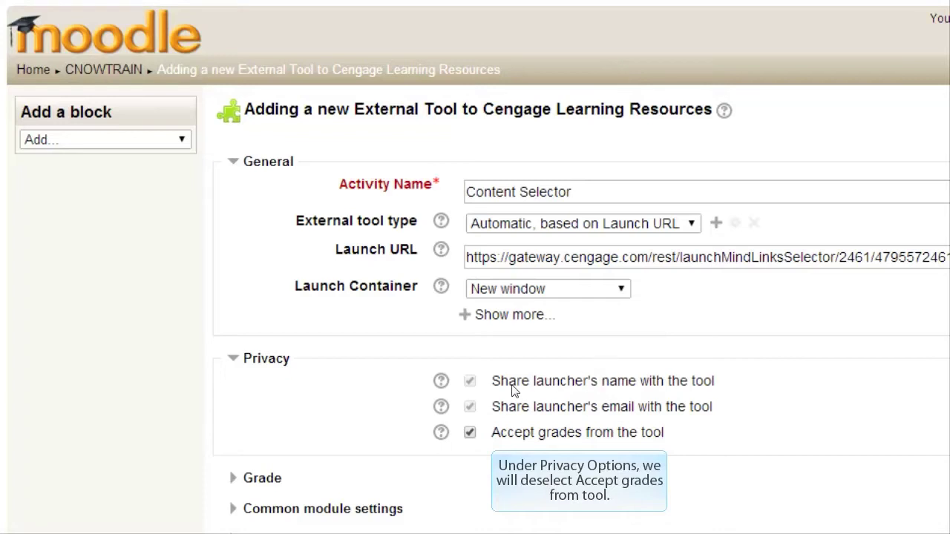
# Step: Turn off accepting grades from the tool, then save the Content Selector activity and return to the course
pyautogui.click(470, 432)
pyautogui.scroll(-2, 472, 438)
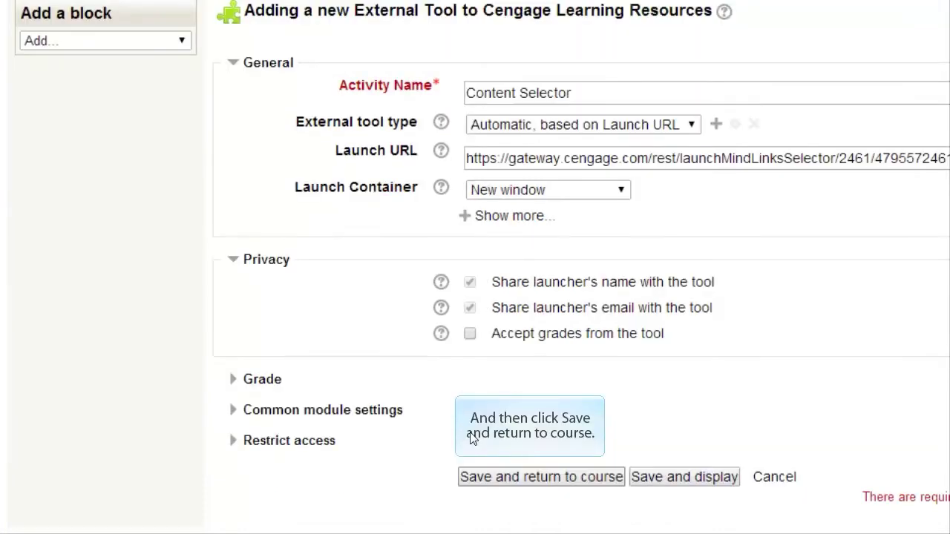
pyautogui.click(589, 481)
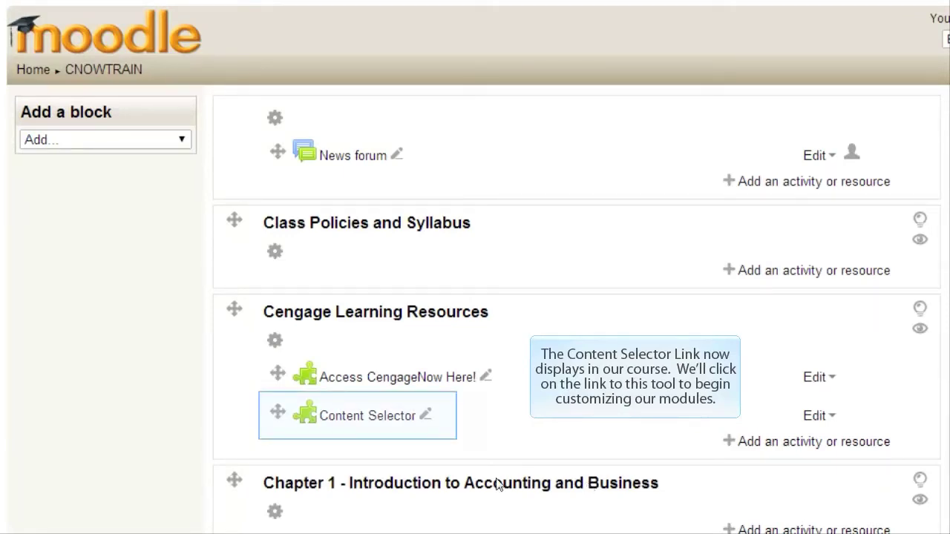
# Step: Open Content Selector from the course and copy the link URL of Chapter 1 - Homework to the clipboard
pyautogui.click(360, 416)
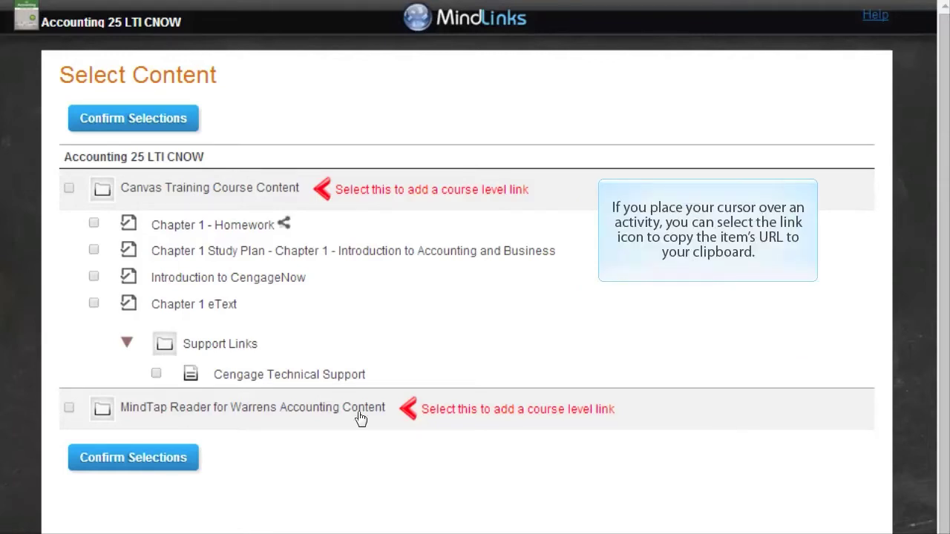
pyautogui.click(284, 224)
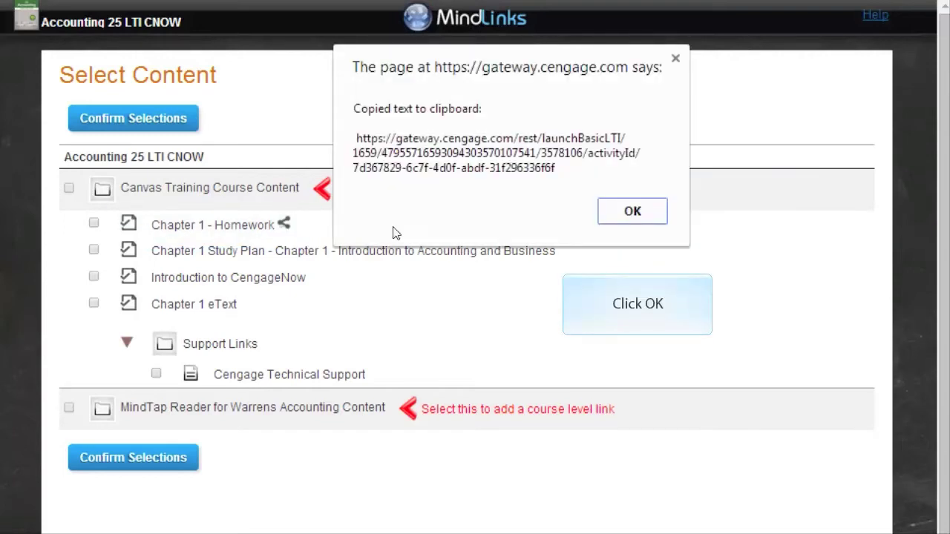
pyautogui.click(643, 211)
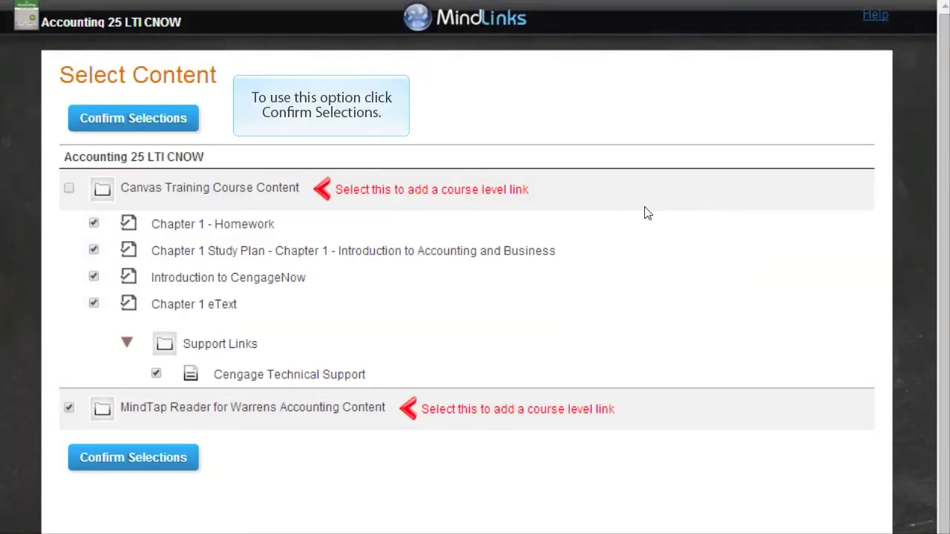
# Step: Confirm the selected content items, export their links to Downloads as the text file linksExport.txt, and close the confirmation
pyautogui.click(129, 117)
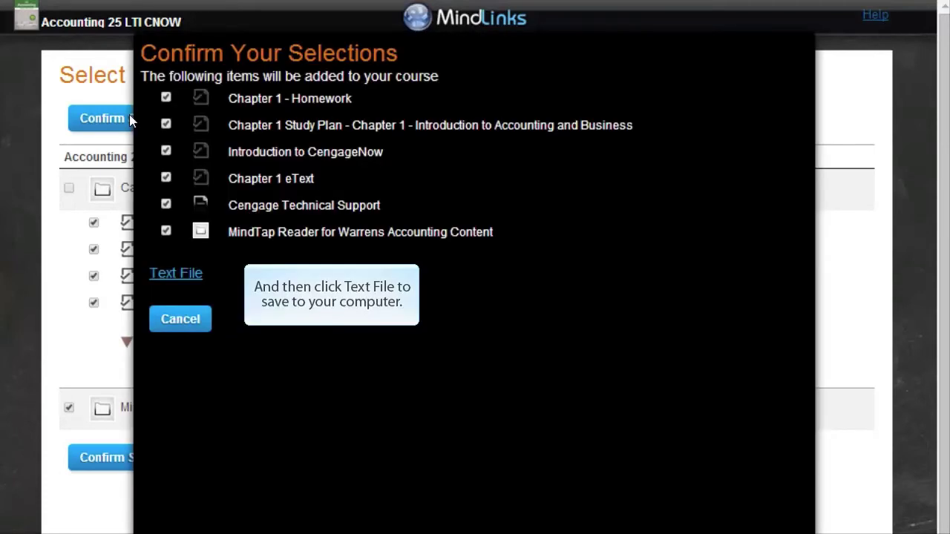
pyautogui.click(185, 274)
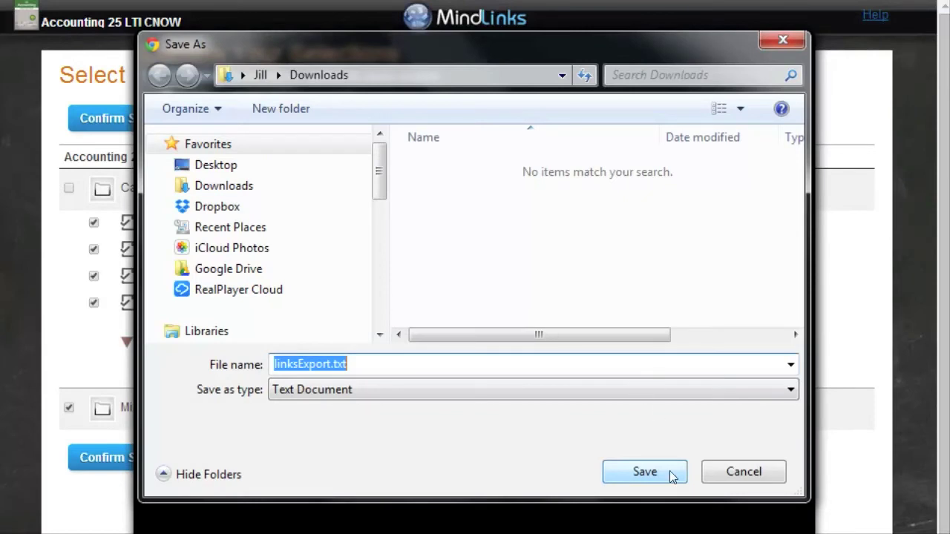
pyautogui.click(644, 472)
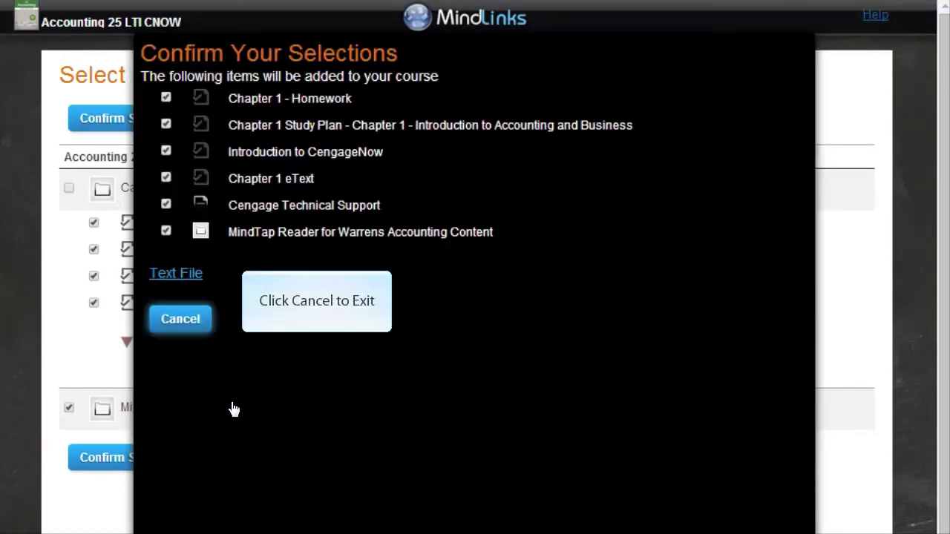
pyautogui.click(181, 318)
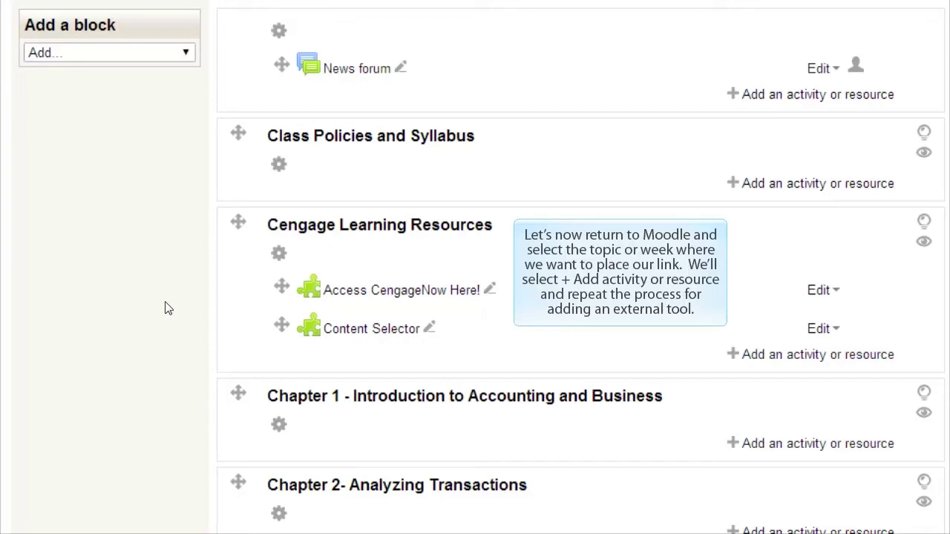
# Step: Back in Moodle, add a General tool external tool activity to the section Chapter 1 - Introduction to Accounting and Business
pyautogui.click(733, 443)
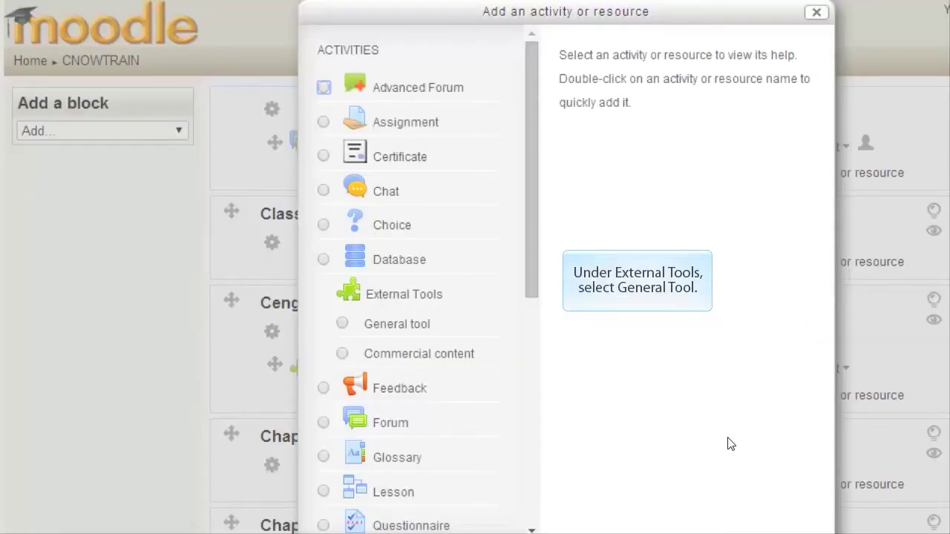
pyautogui.click(343, 323)
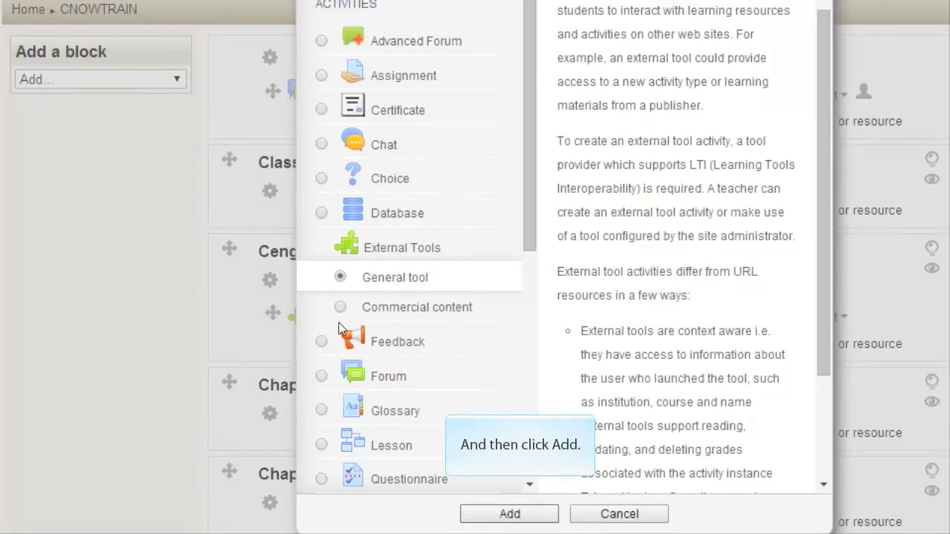
pyautogui.click(540, 517)
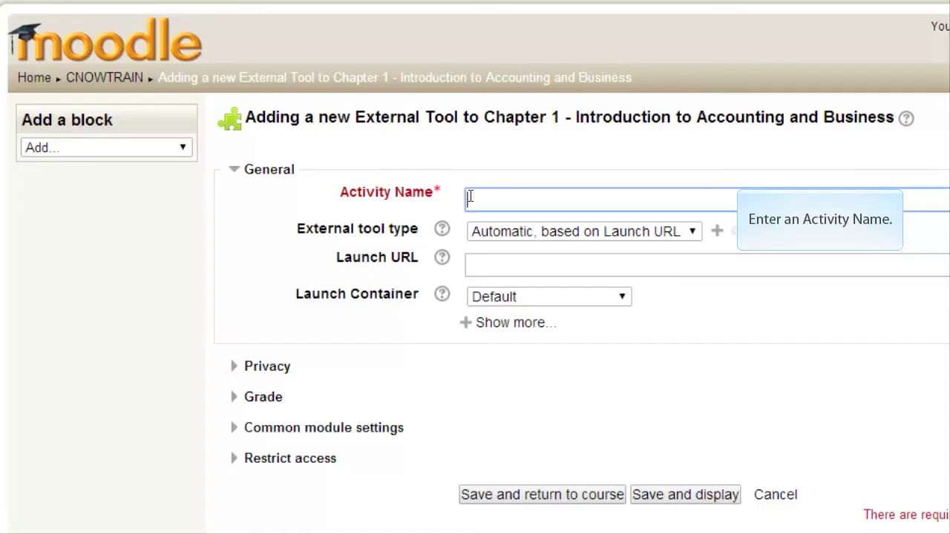
# Step: Name the activity Chapter 1 Homework, paste the copied homework link as its launch URL, and set its launch container to New window
pyautogui.write('Chapter 1 Homew')
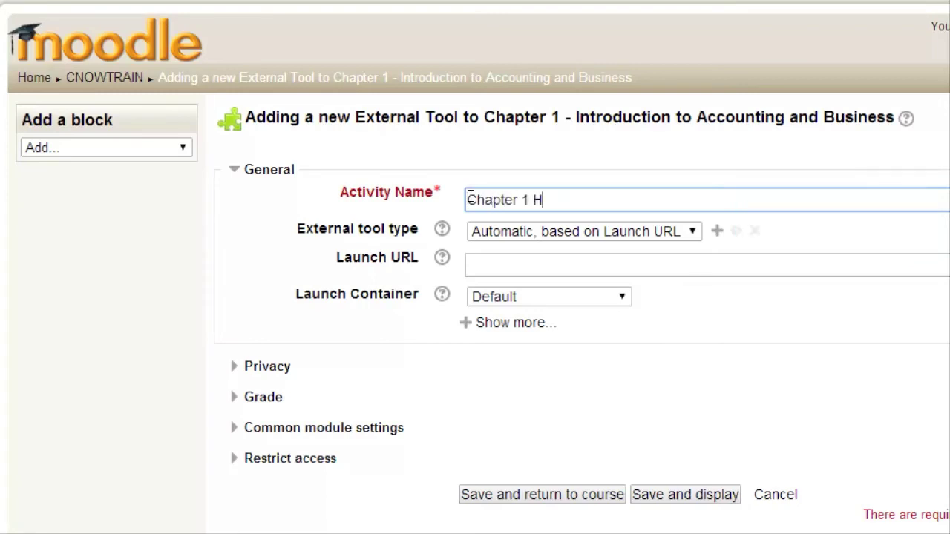
pyautogui.write('ork')
pyautogui.press('Tab')
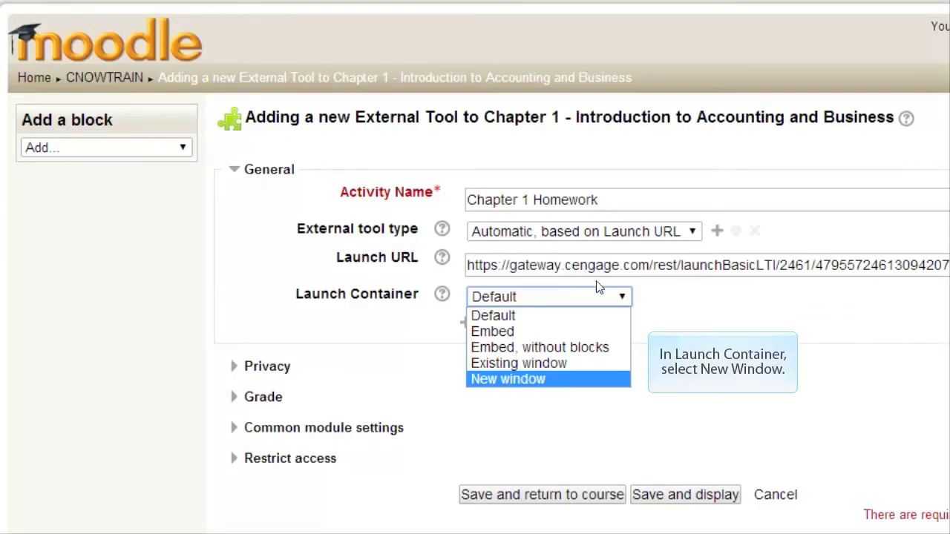
pyautogui.click(623, 380)
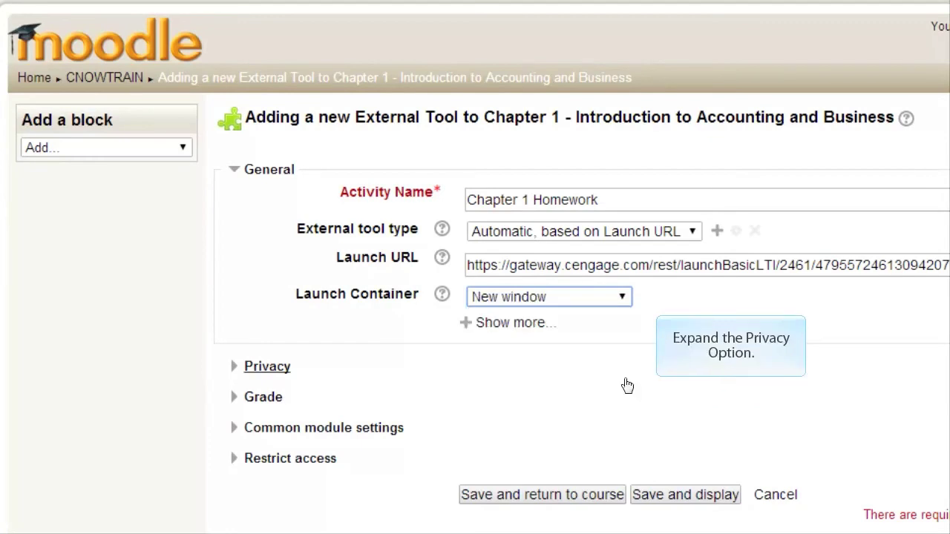
# Step: Turn off accepting grades from the tool for Chapter 1 Homework, then save the activity and return to the course
pyautogui.click(235, 381)
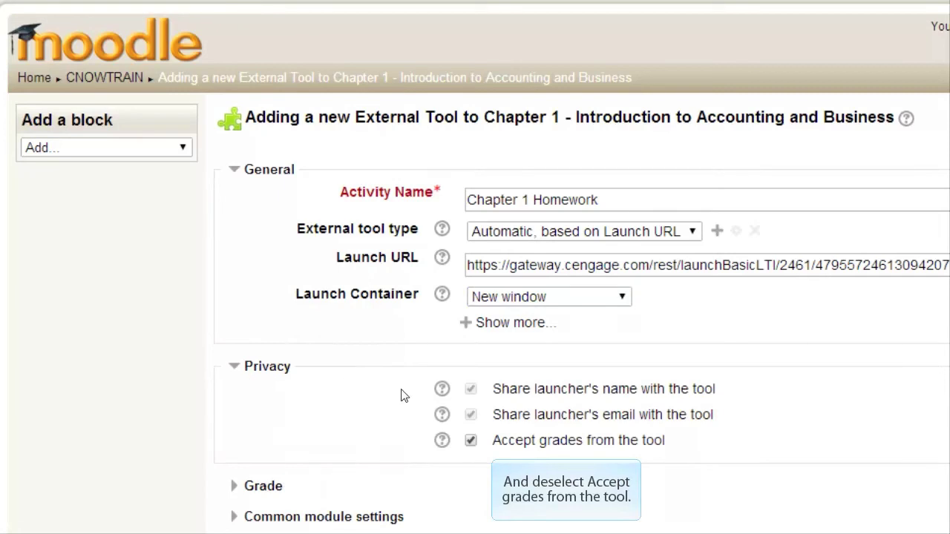
pyautogui.click(470, 440)
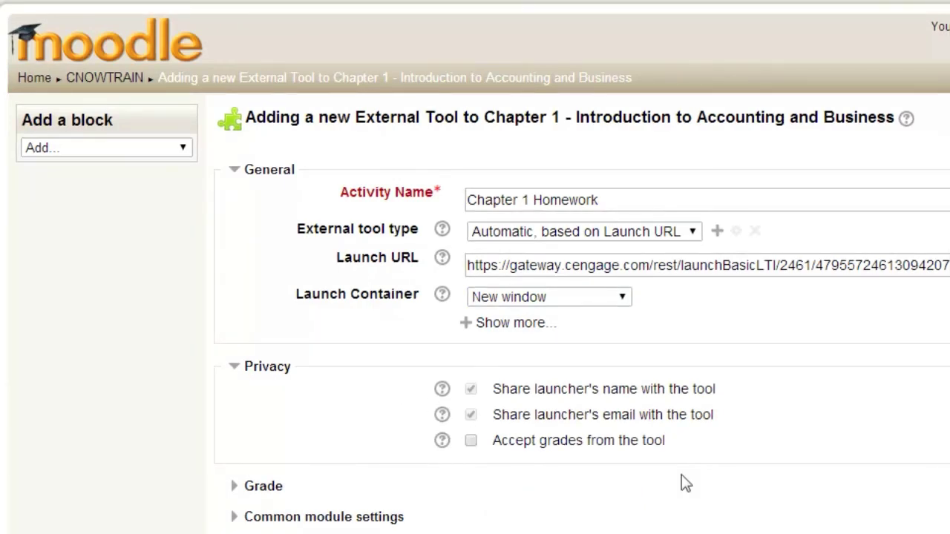
pyautogui.scroll(-2, 685, 483)
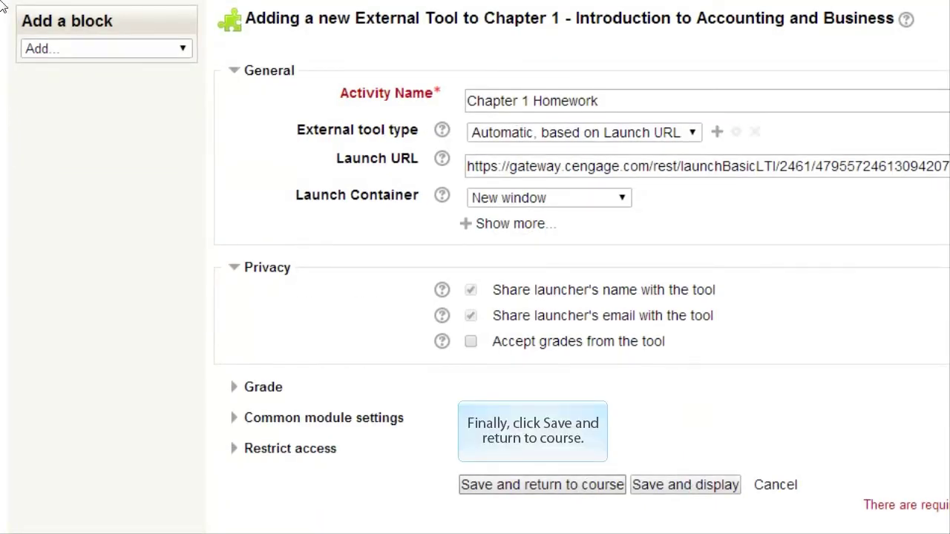
pyautogui.click(566, 487)
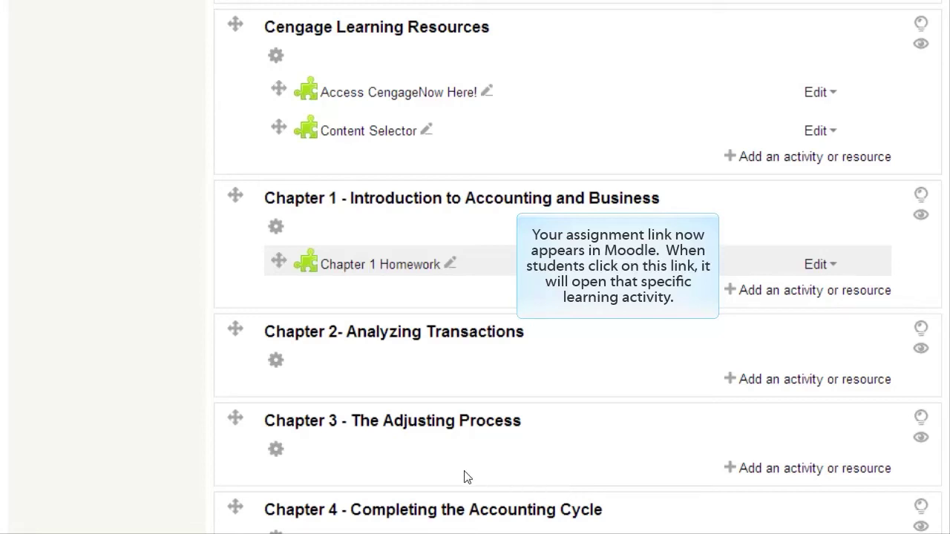
# Step: Launch the Chapter 1 Homework link from the course and start the assignment in CengageNOW
pyautogui.click(329, 264)
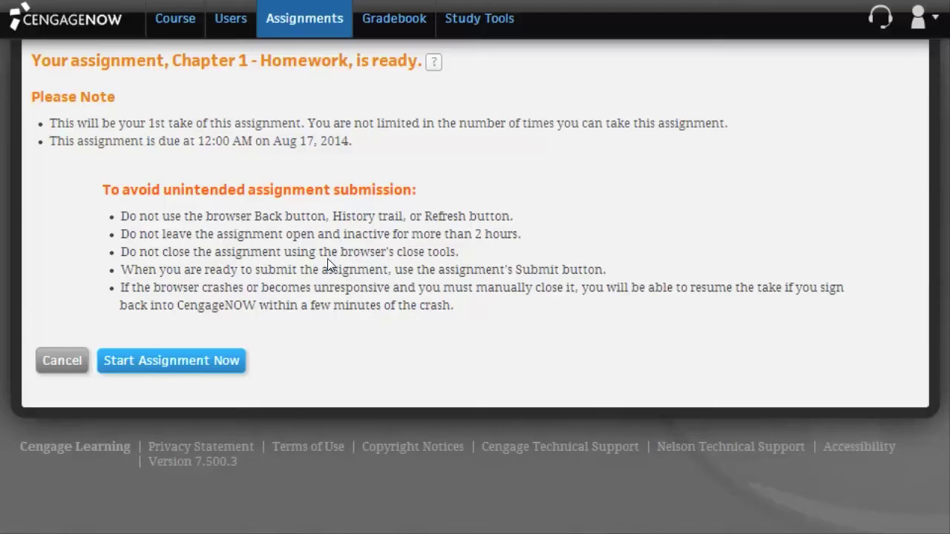
pyautogui.click(205, 358)
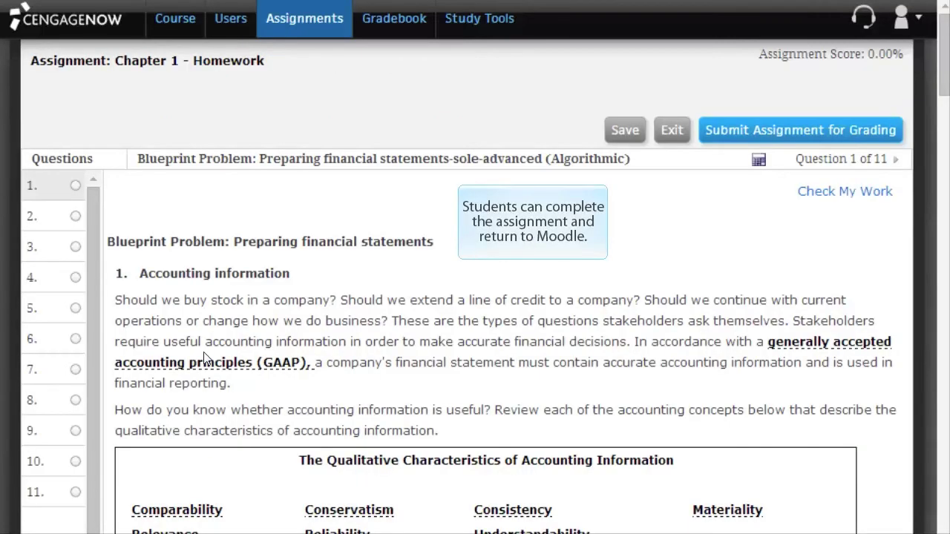